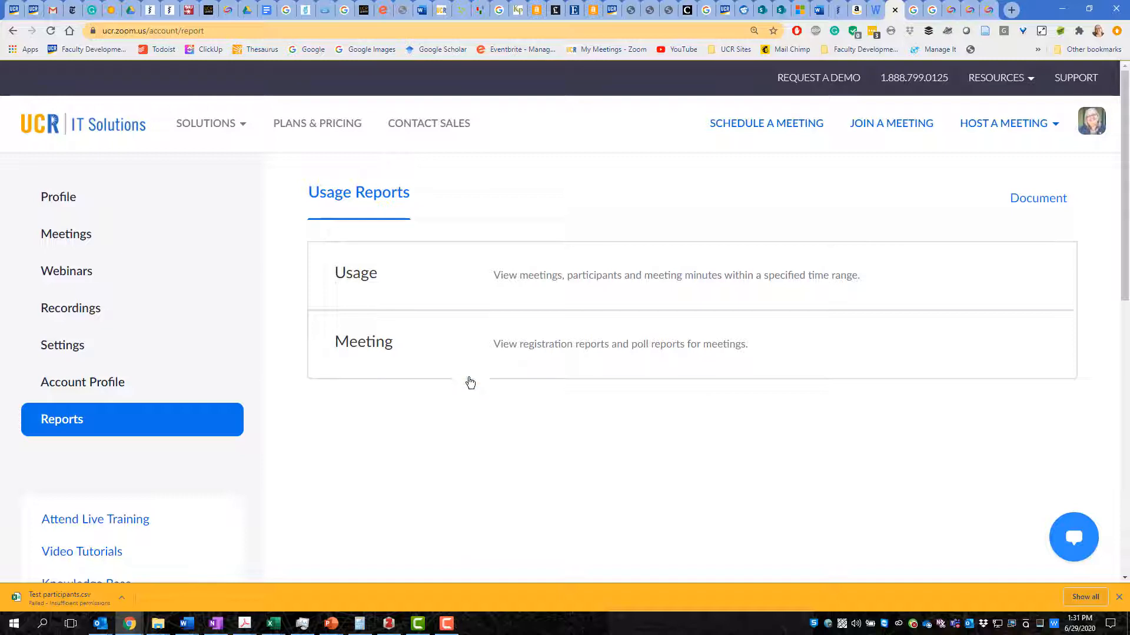
Step: Open the Usage report and search for meetings from 06/15/2020 to 06/29/2020
left_click(567, 284)
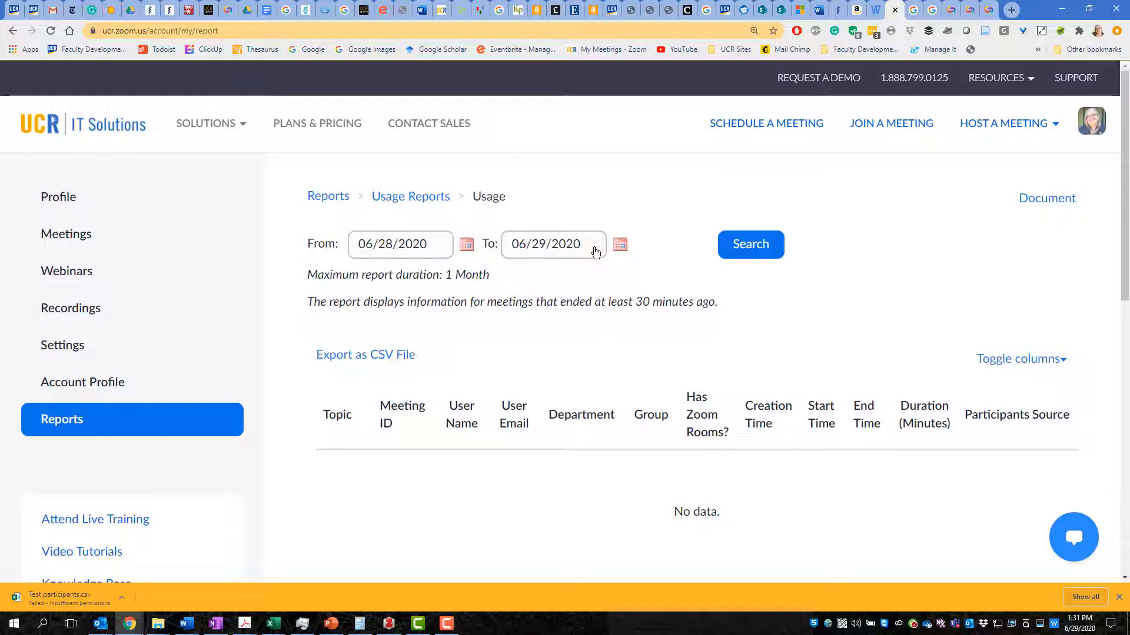
left_click(465, 246)
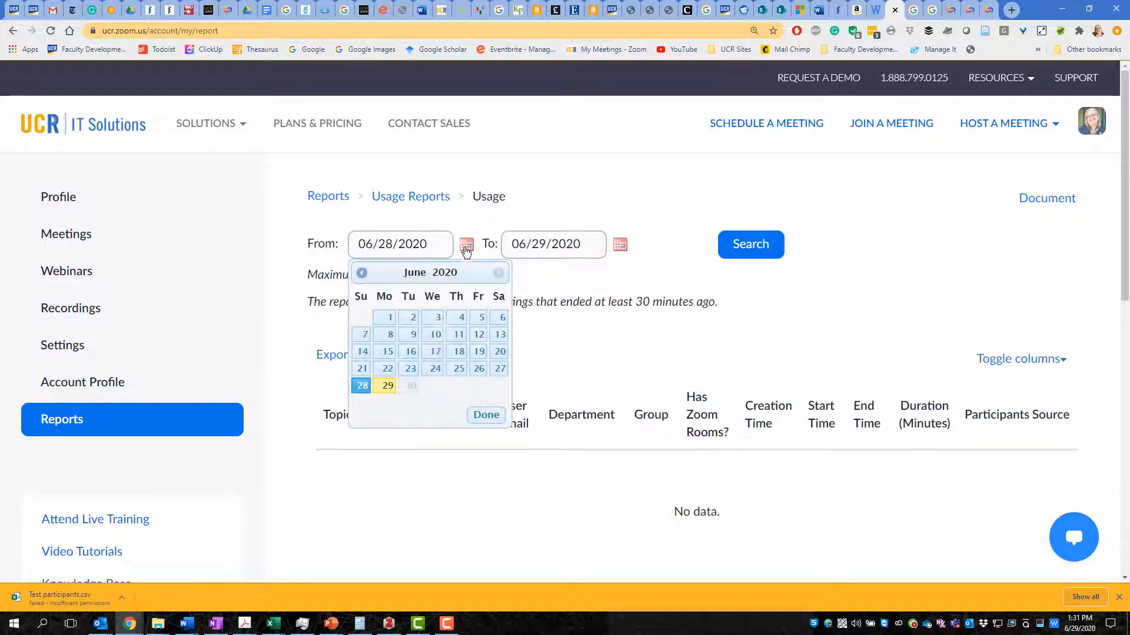
left_click(389, 353)
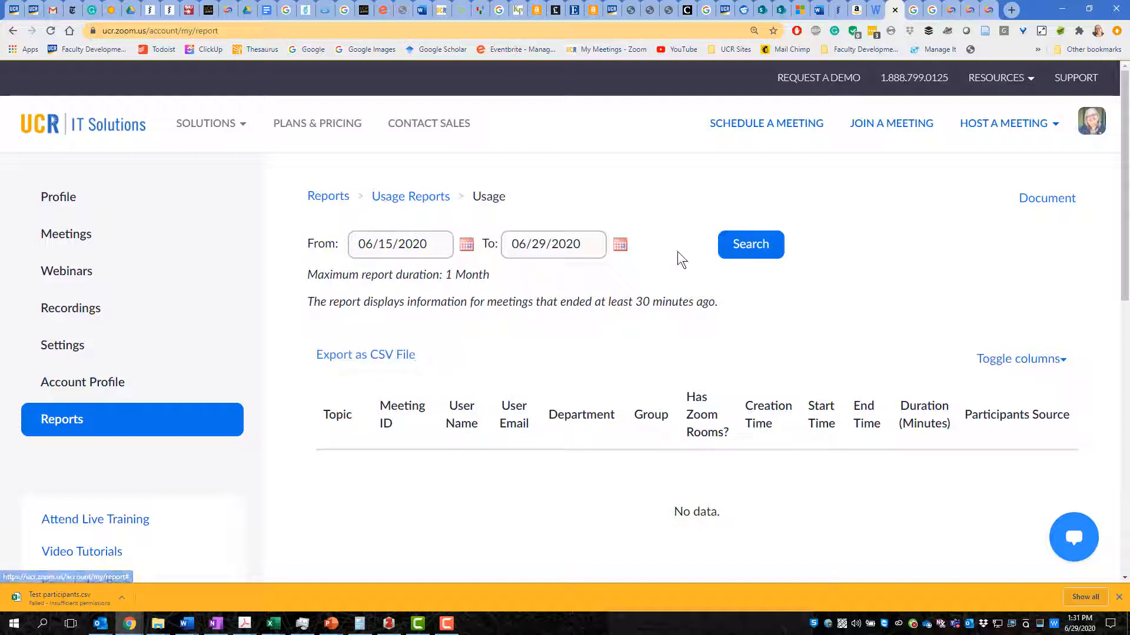
left_click(751, 252)
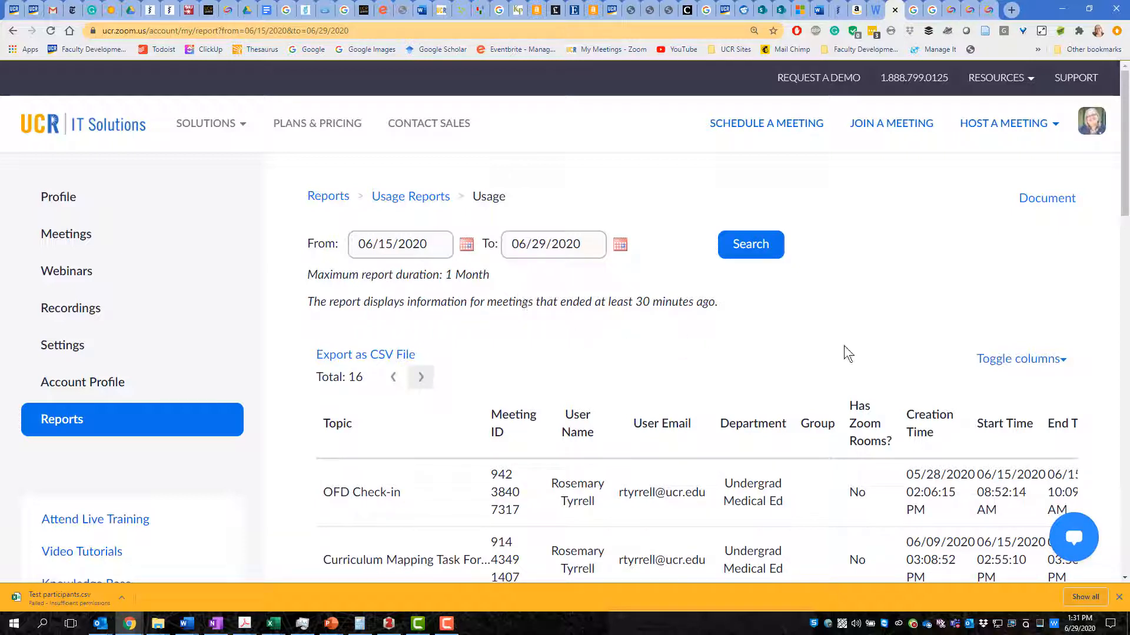
Step: Open the participant list of the Student House Program meeting held on 06/23/2020
scroll(888, 247, "down", 7)
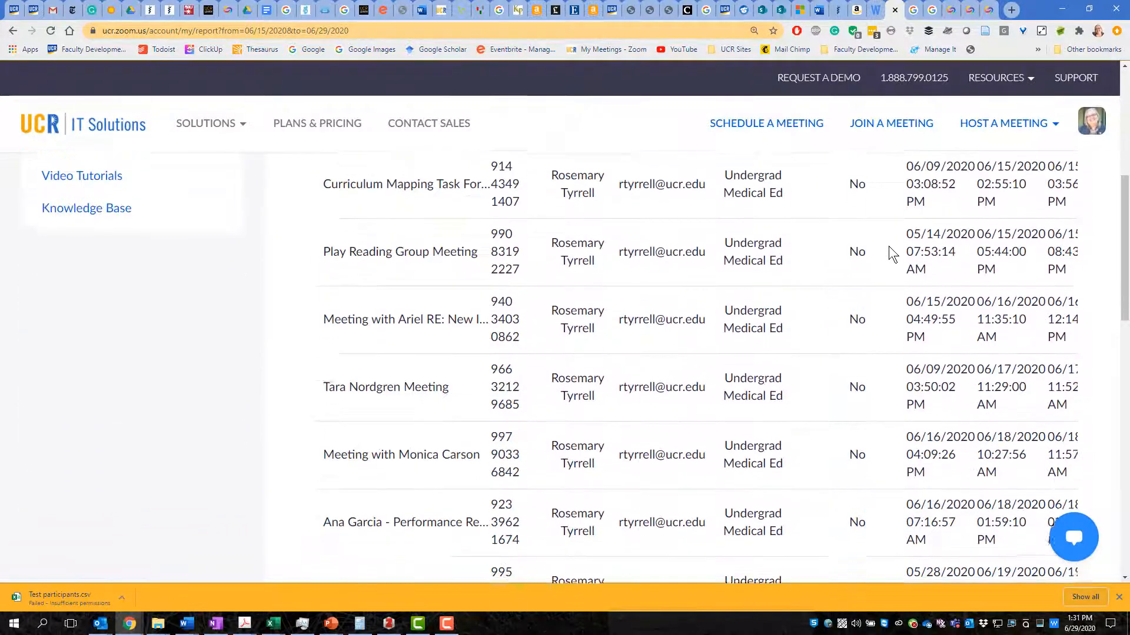
scroll(889, 246, "down", 8)
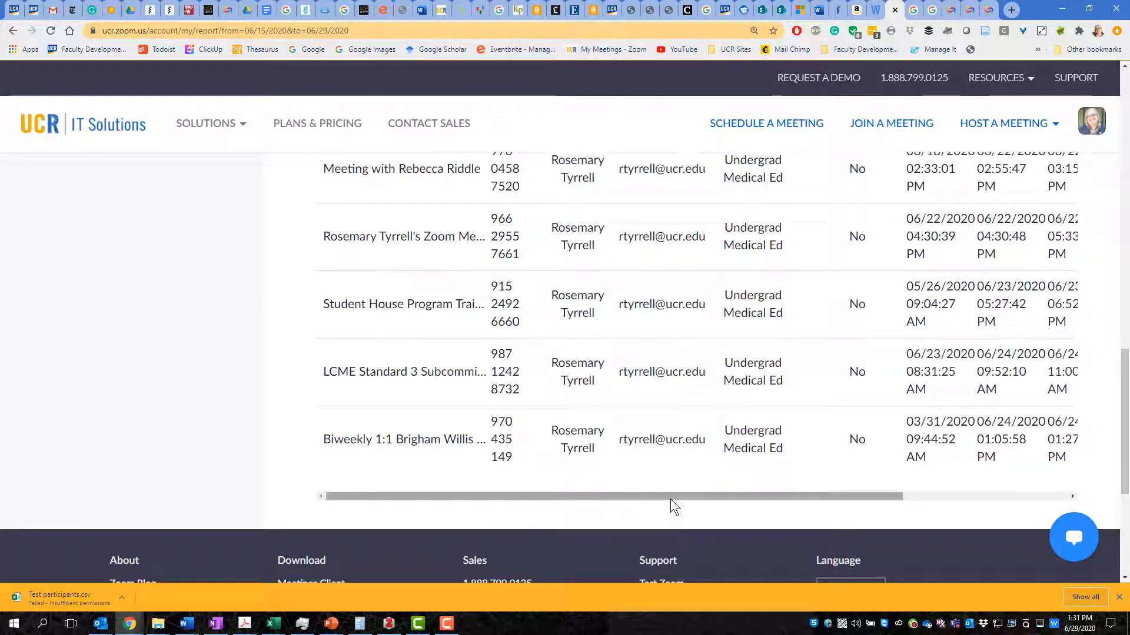
left_click_drag(673, 495, 860, 496)
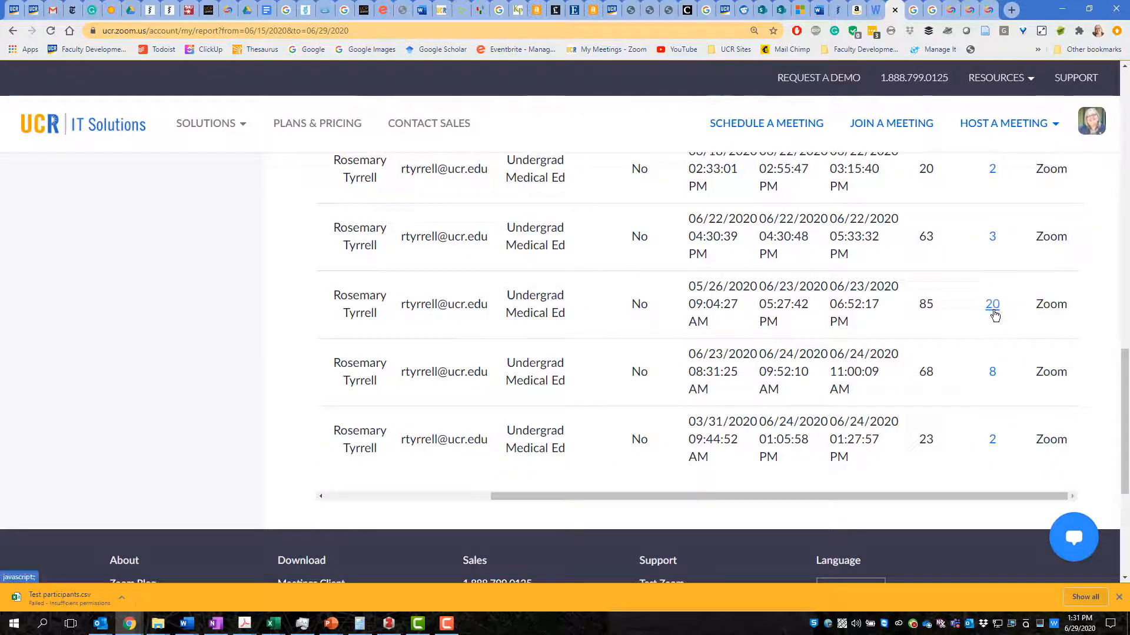
left_click(992, 304)
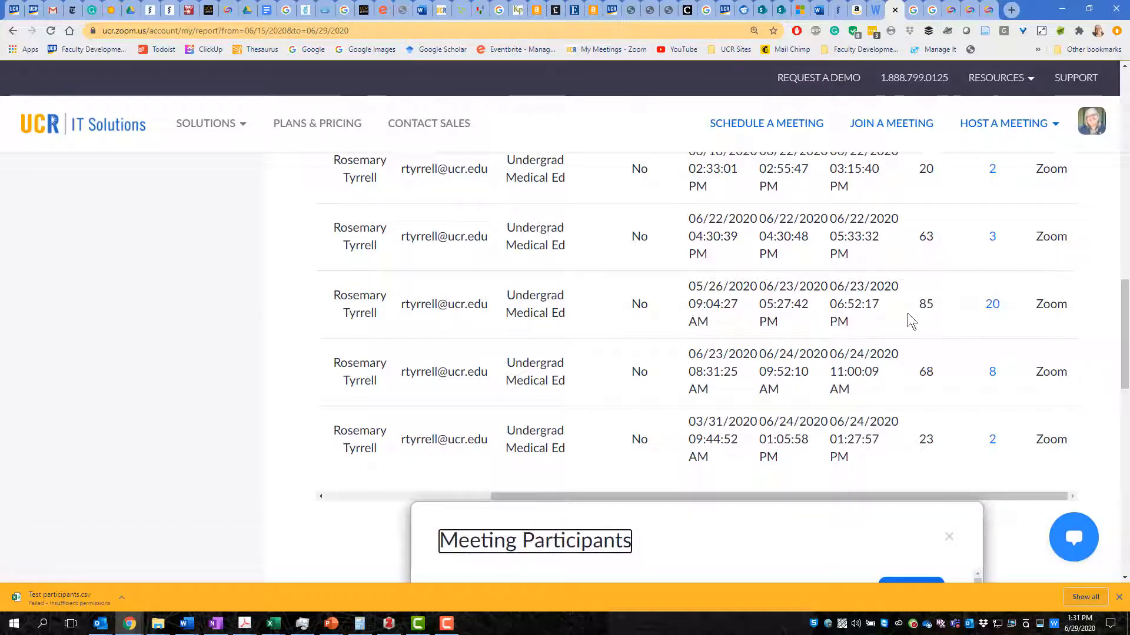
scroll(907, 313, "down", 8)
scroll(907, 315, "up", 2)
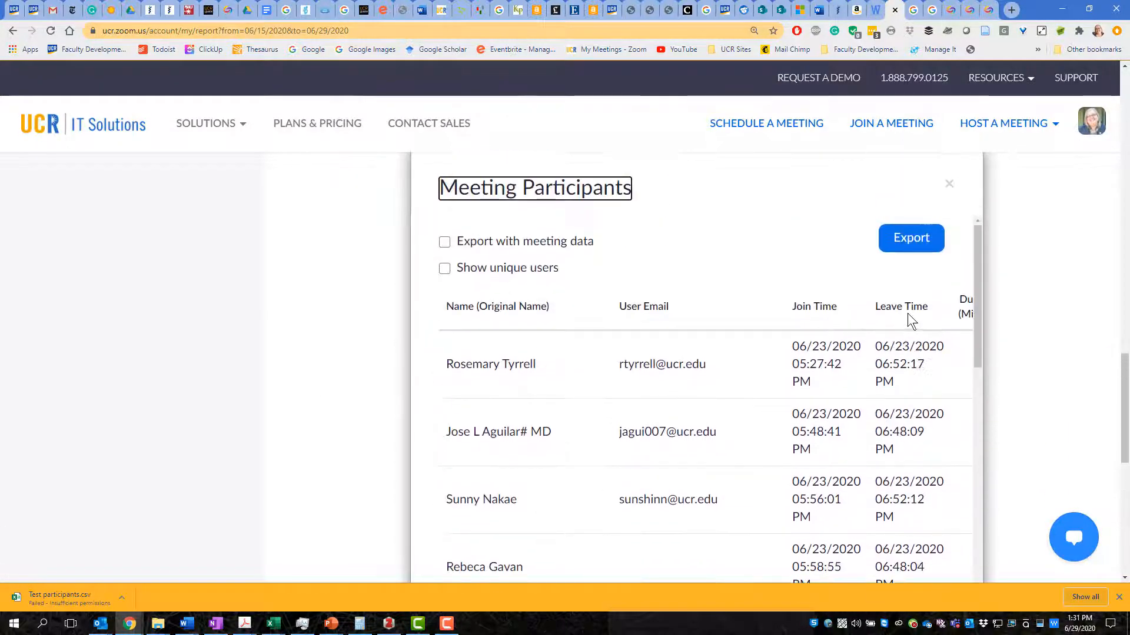
Step: Set the participant list to export with meeting data and show unique users, and look through the entries
left_click(447, 245)
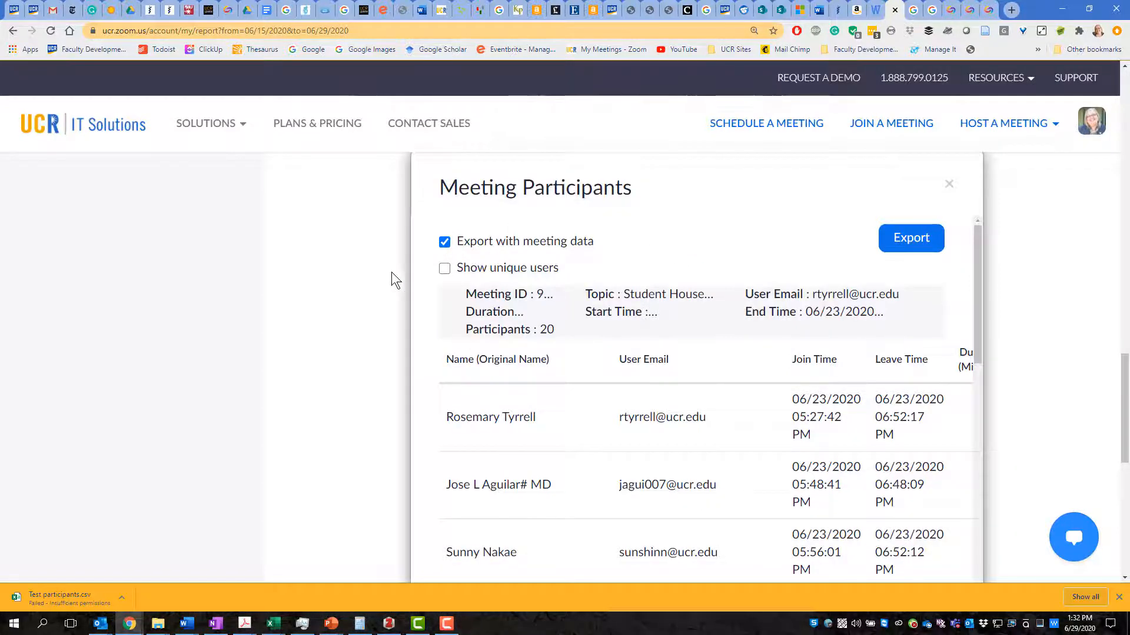
left_click(445, 268)
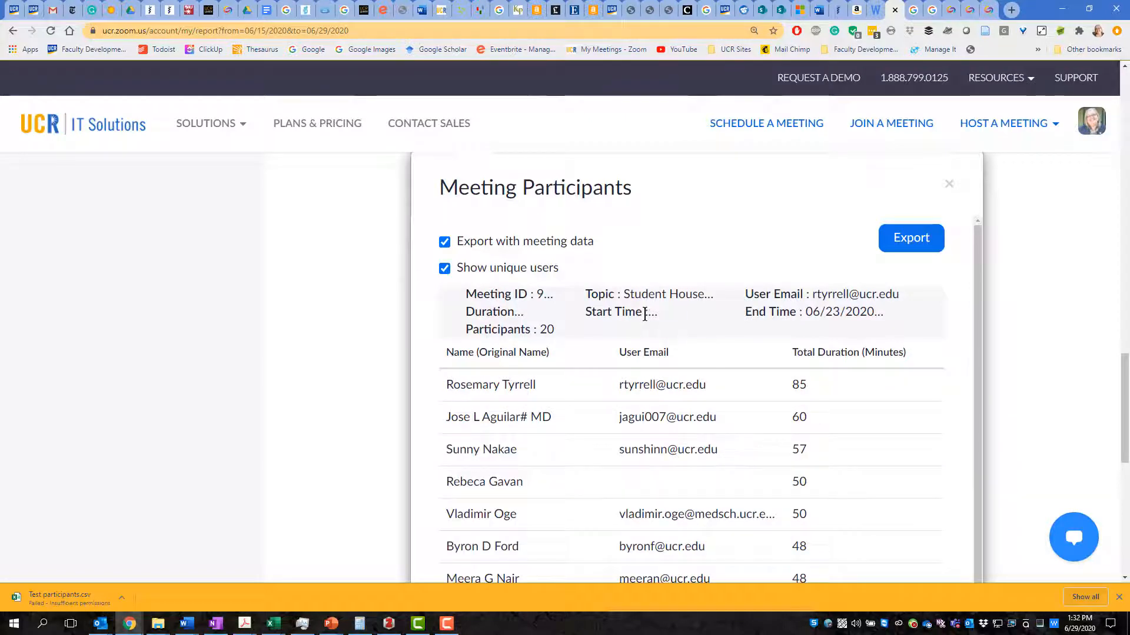
scroll(645, 314, "down", 3)
scroll(643, 313, "down", 5)
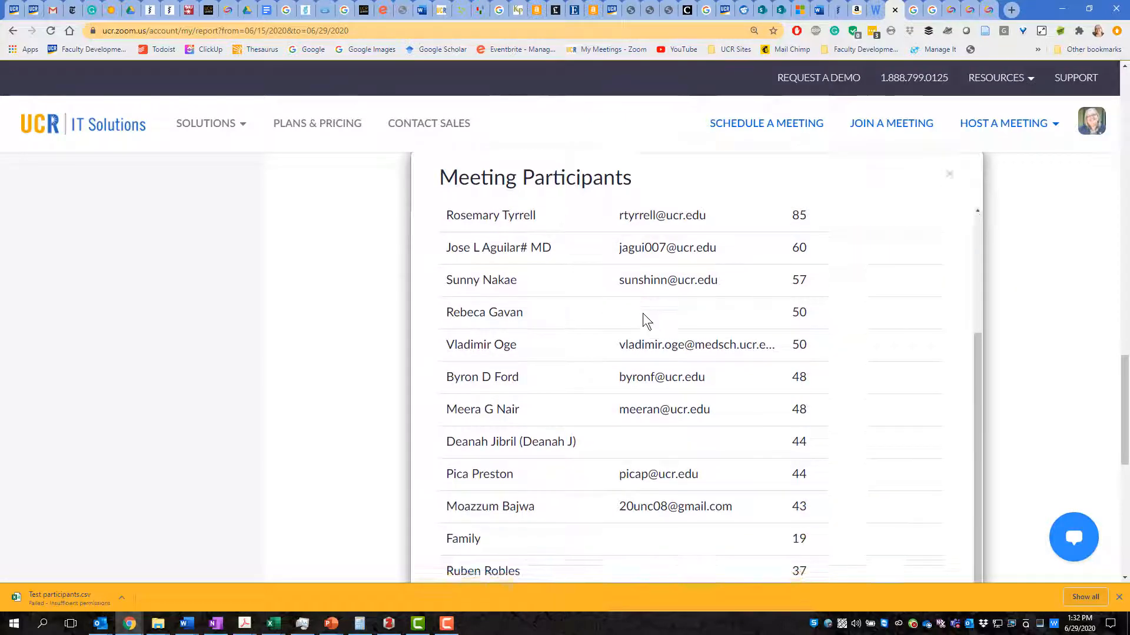
scroll(643, 313, "up", 3)
scroll(610, 257, "up", 6)
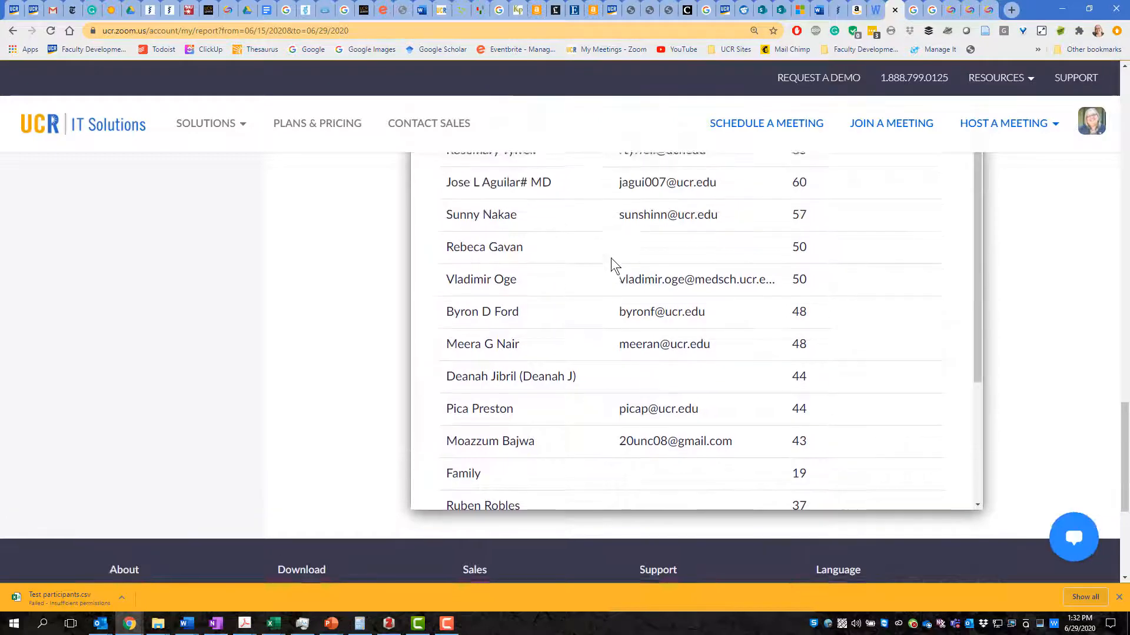
scroll(611, 261, "down", 2)
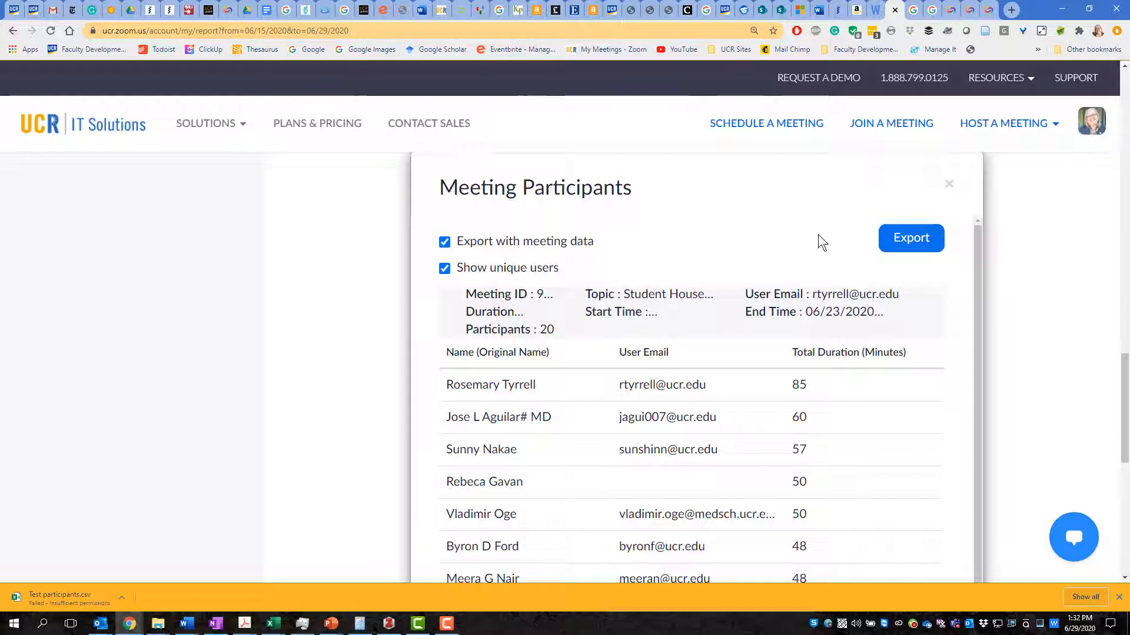
Step: Export the participant list as a CSV file to the Desktop under its suggested name and open the downloaded file in Excel
left_click(912, 239)
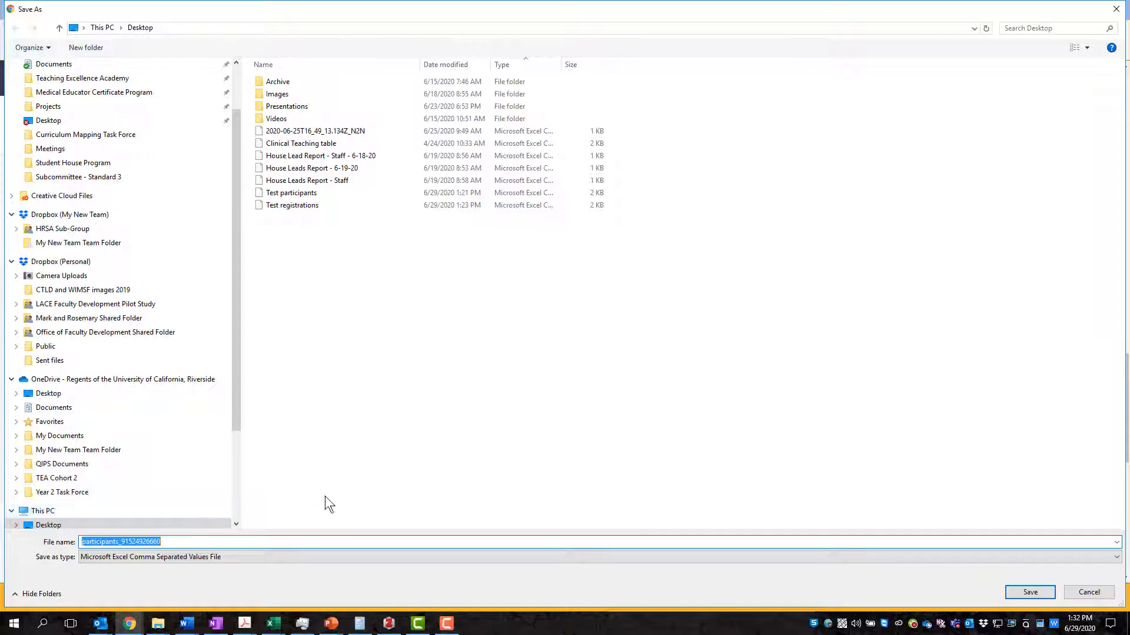
left_click(1030, 593)
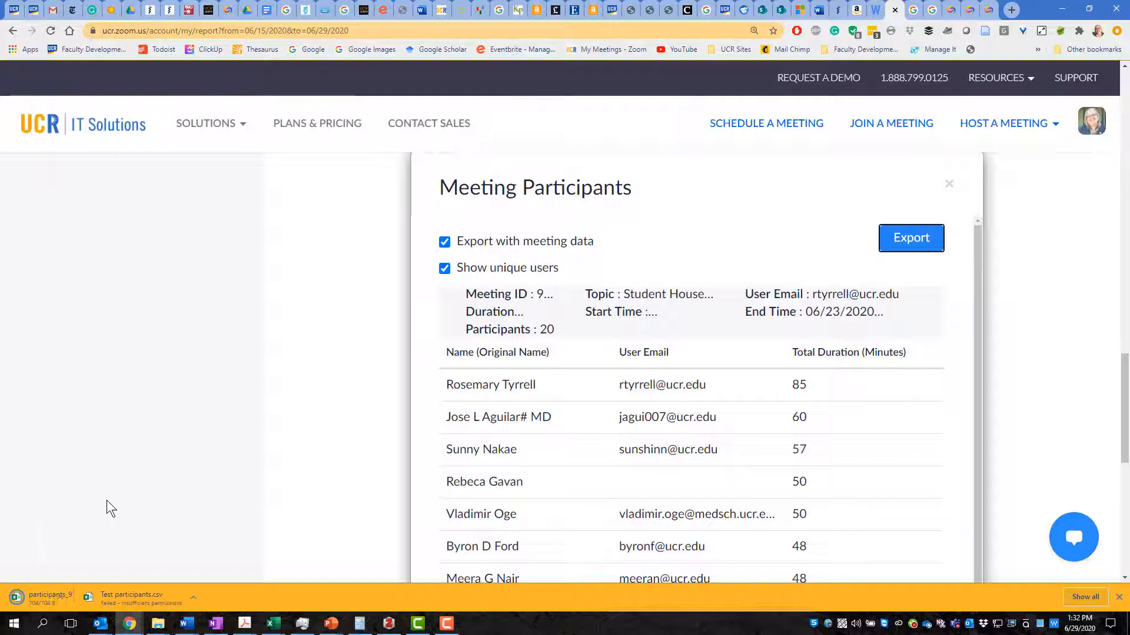
left_click(124, 594)
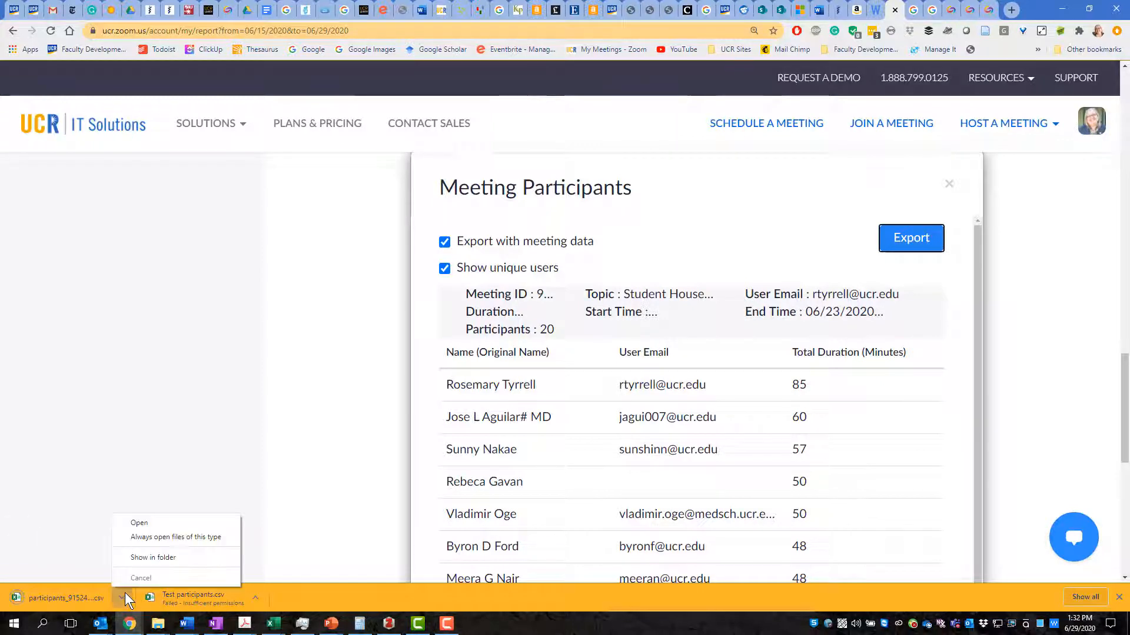
left_click(151, 524)
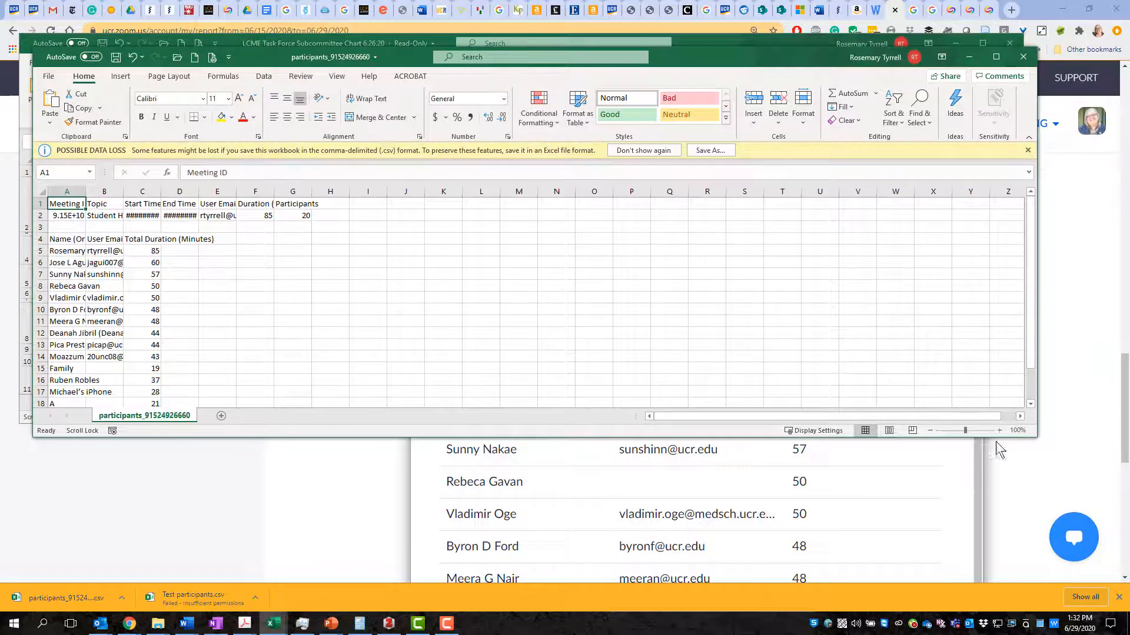
Step: Examine the exported participant rows at up to 160% zoom, checking for entries with generic or device names instead of full names
left_click(709, 290)
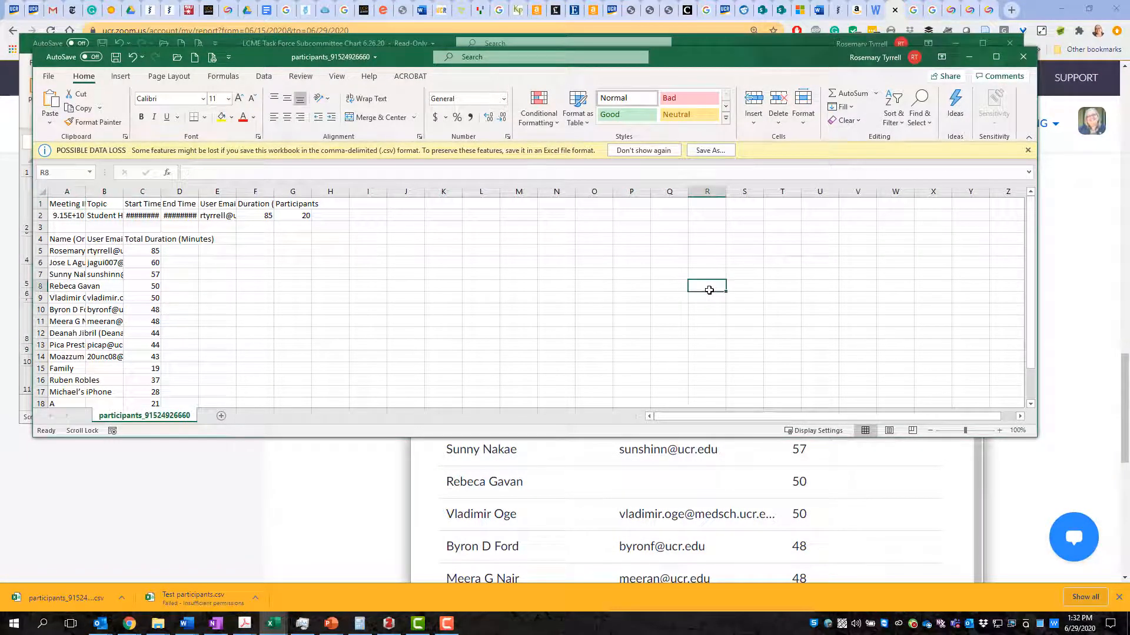
left_click(1000, 431)
left_click(999, 431)
left_click(999, 431)
left_click(1000, 431)
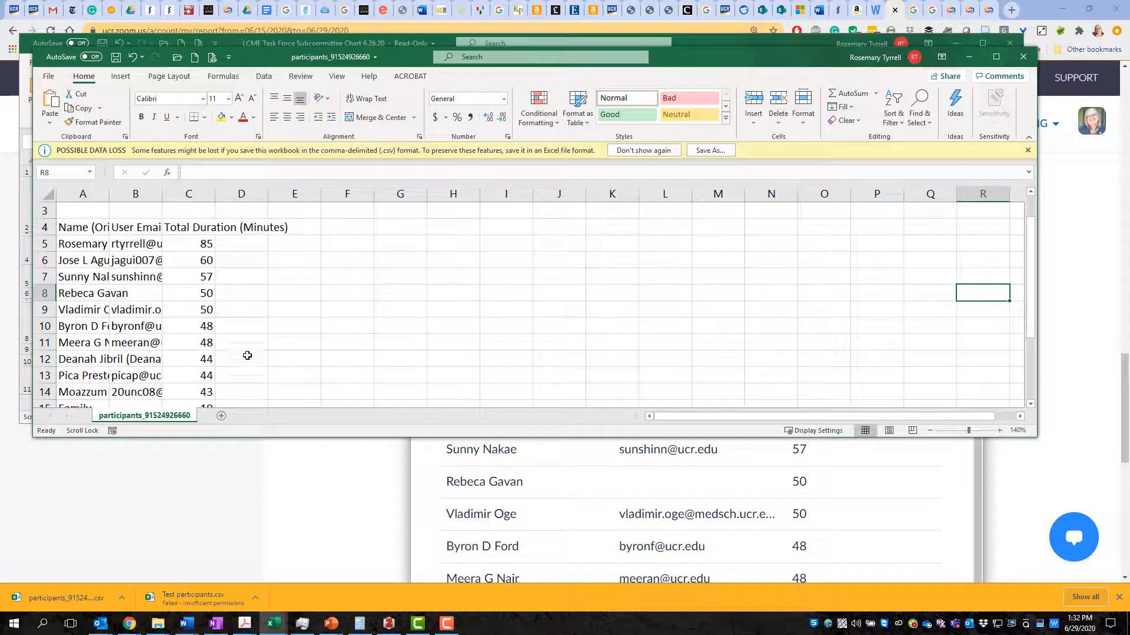
scroll(247, 355, "up", 1)
scroll(248, 350, "down", 5)
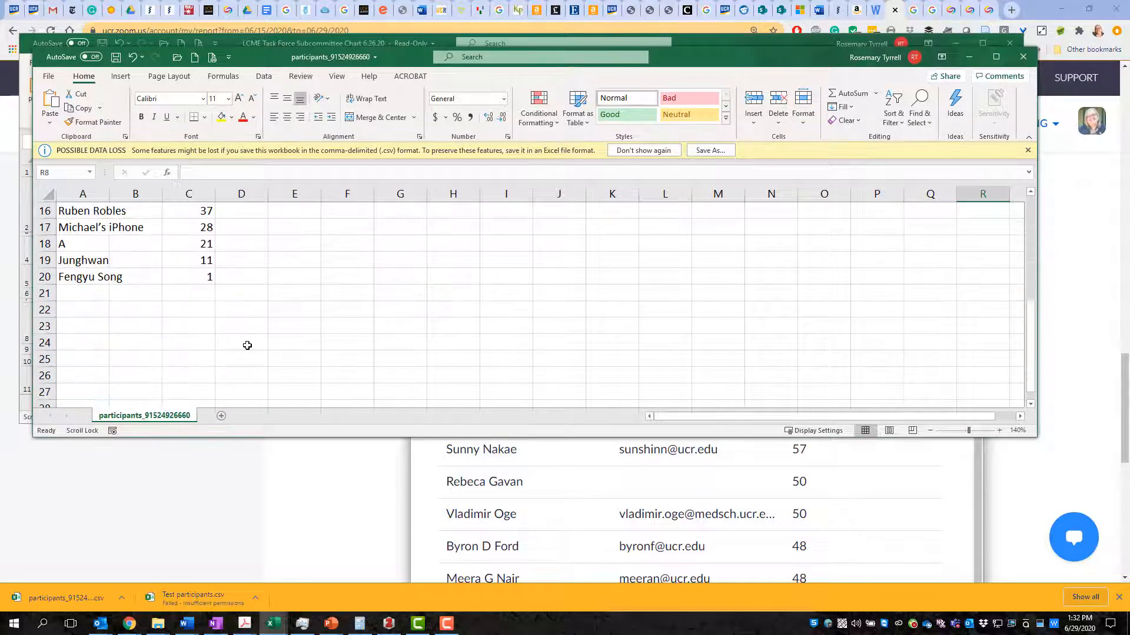
scroll(247, 345, "up", 2)
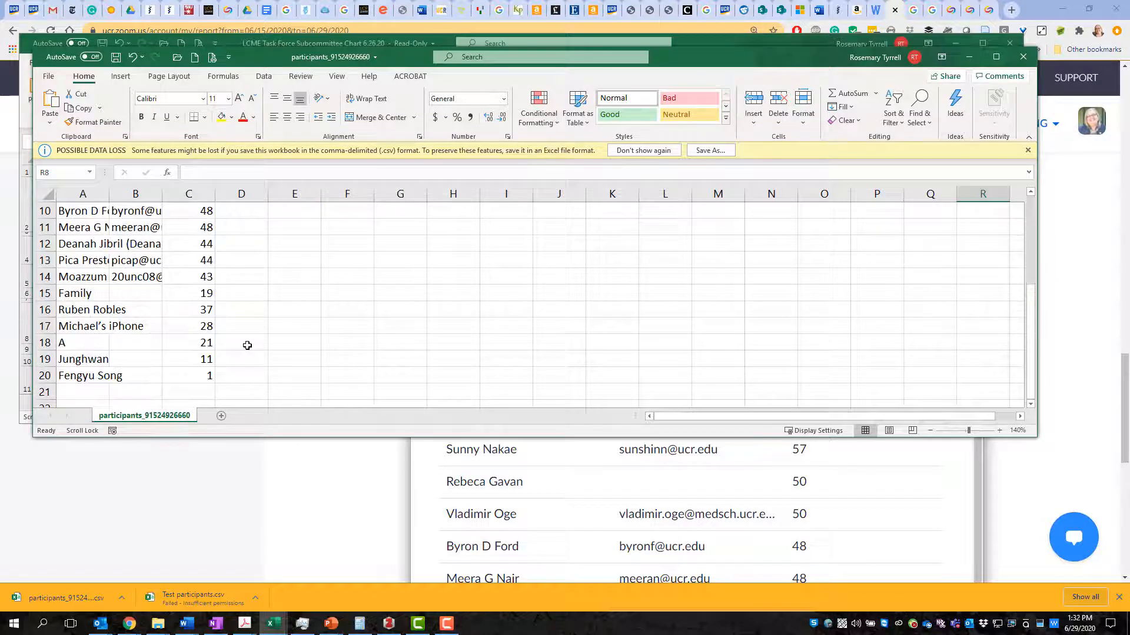
left_click(87, 294)
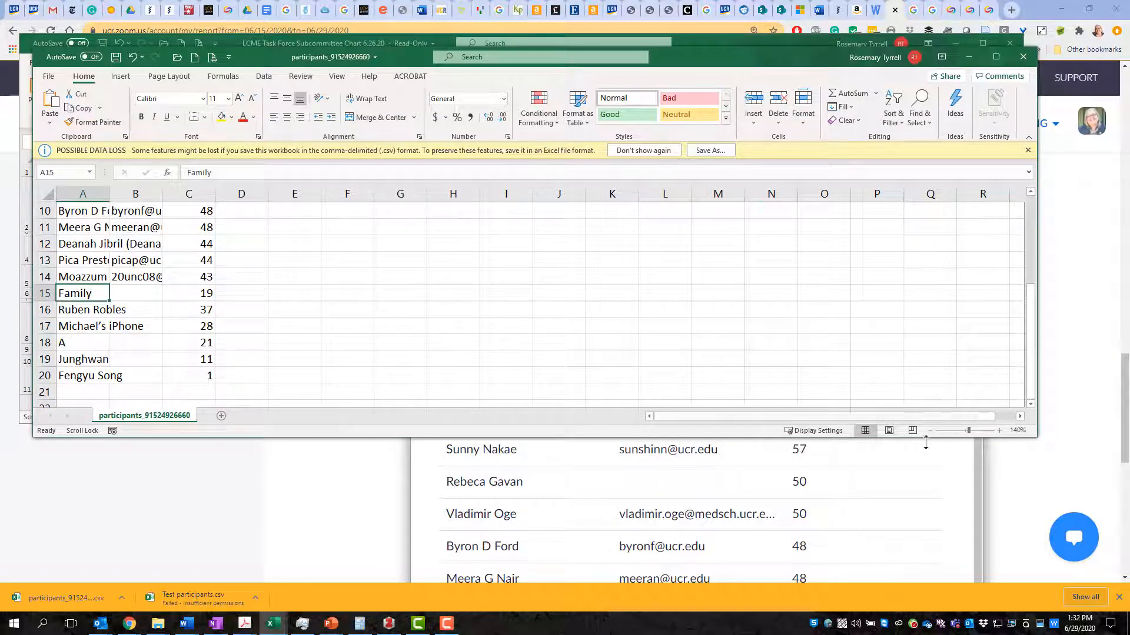
left_click(999, 431)
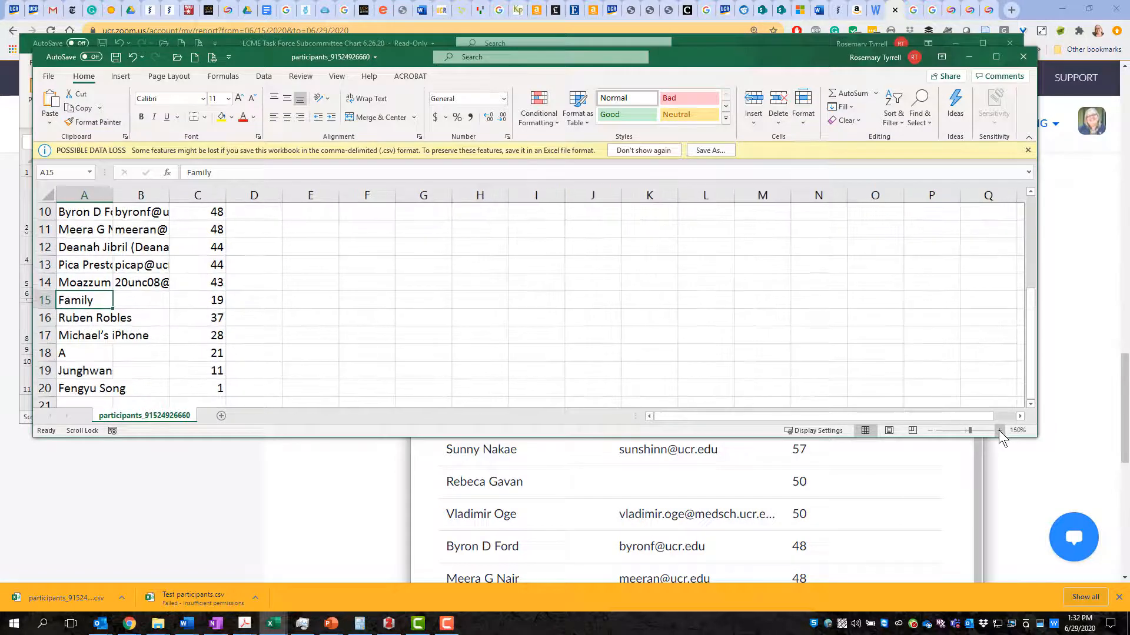
left_click(998, 430)
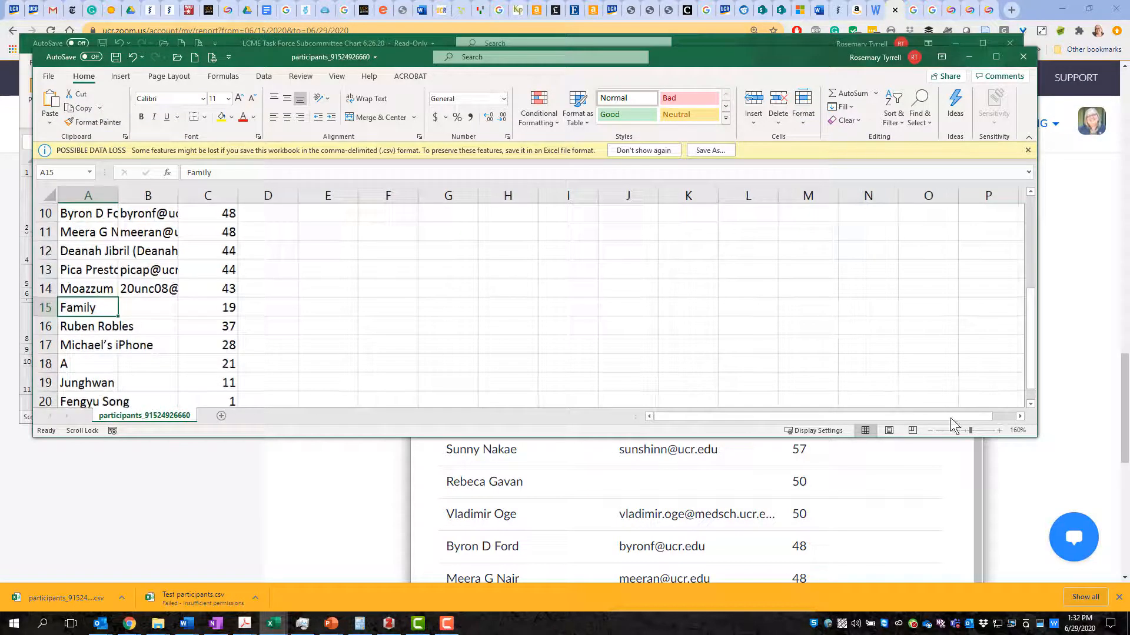
left_click(86, 369)
left_click(105, 341)
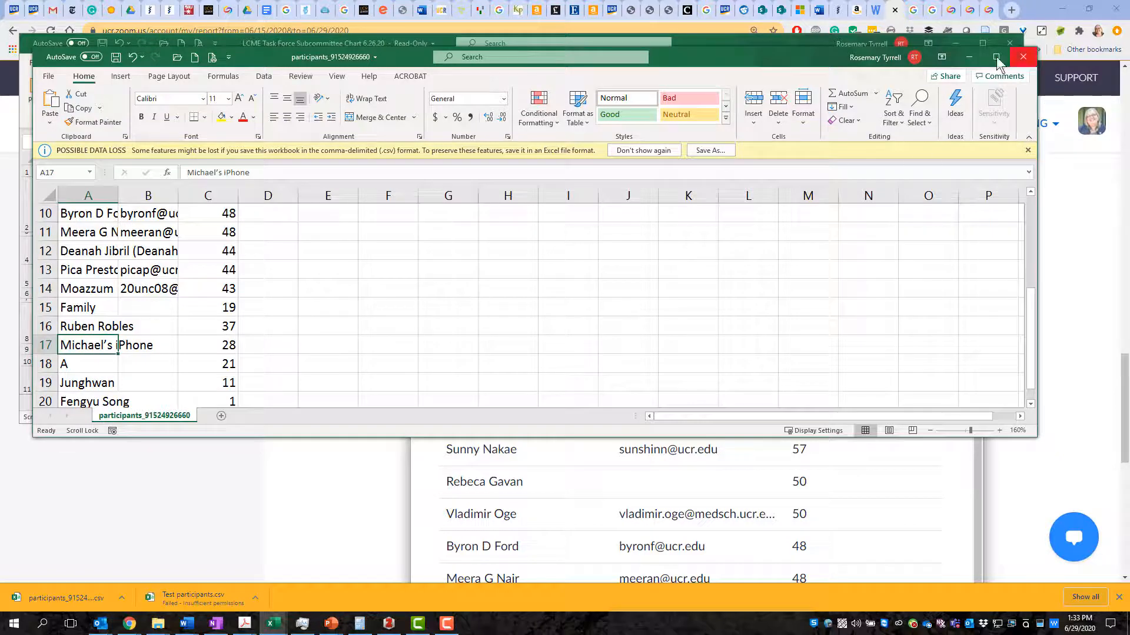
Step: Minimize both open workbooks to return to Zoom in the browser, and close the Meeting Participants list
left_click_drag(821, 59, 842, 79)
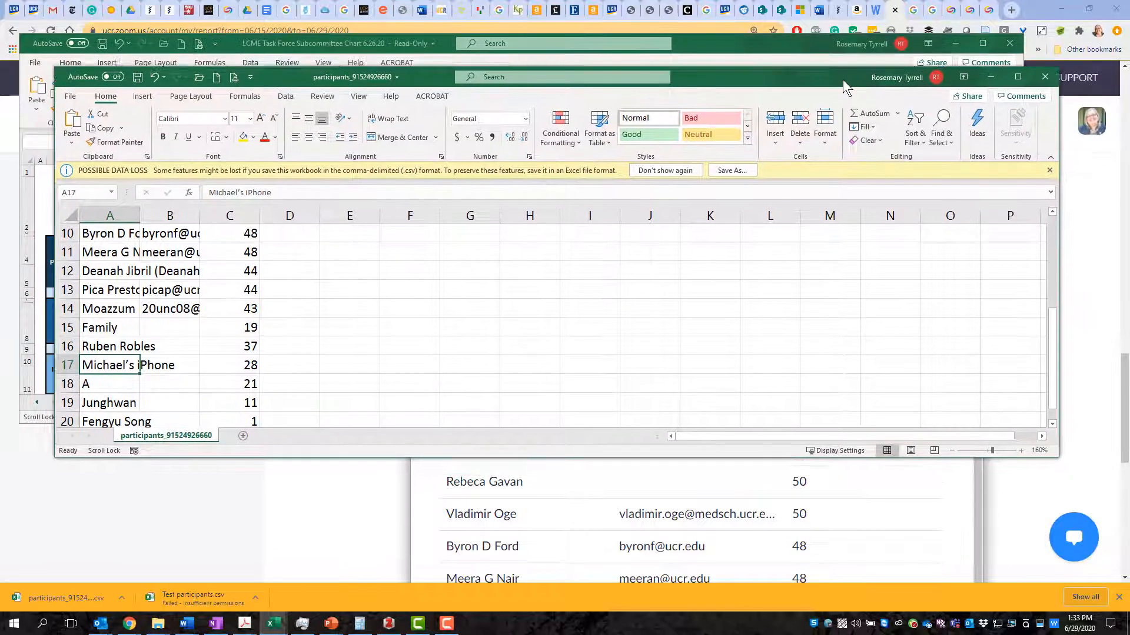
left_click(992, 78)
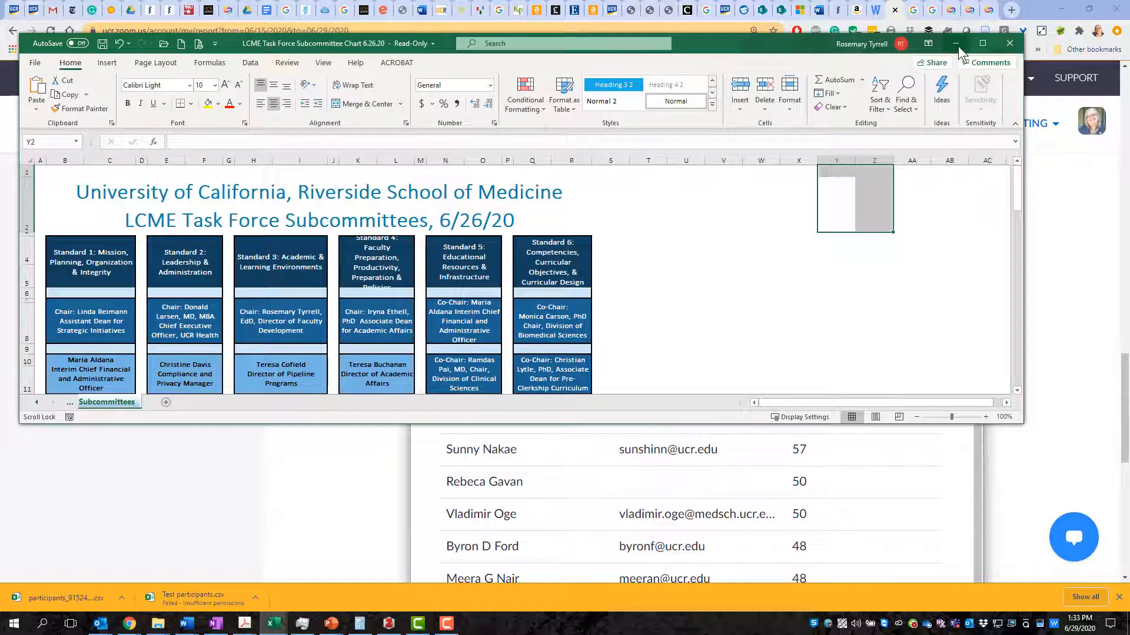
left_click(958, 46)
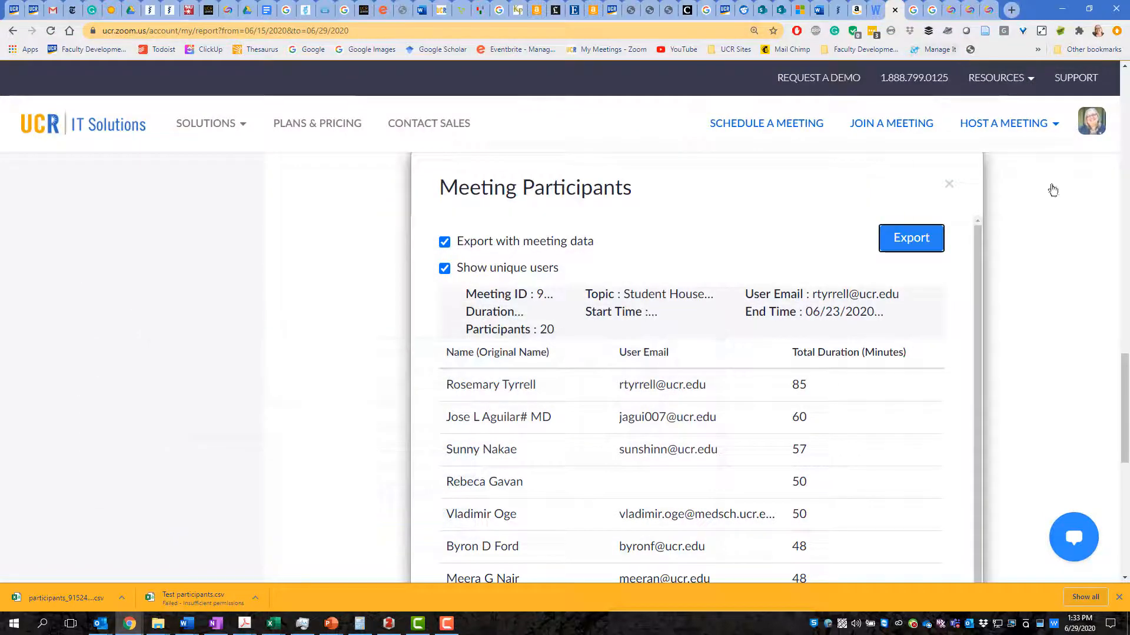
left_click(949, 184)
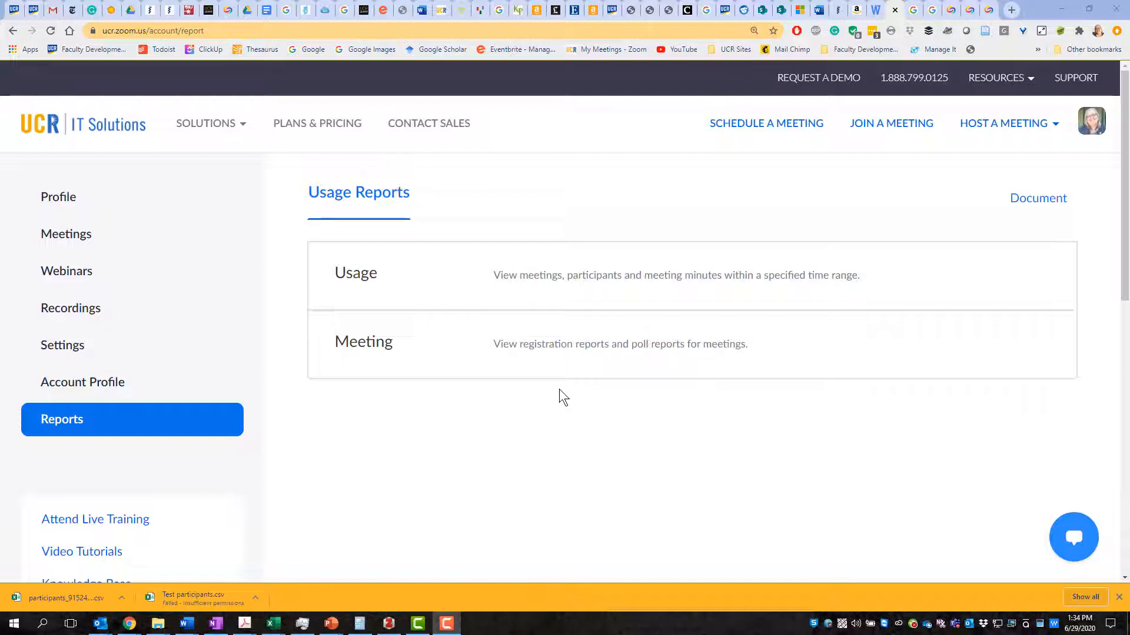
Step: Open the Meeting report and search for registration reports from 06/15/2020 to 06/29/2020
left_click(553, 350)
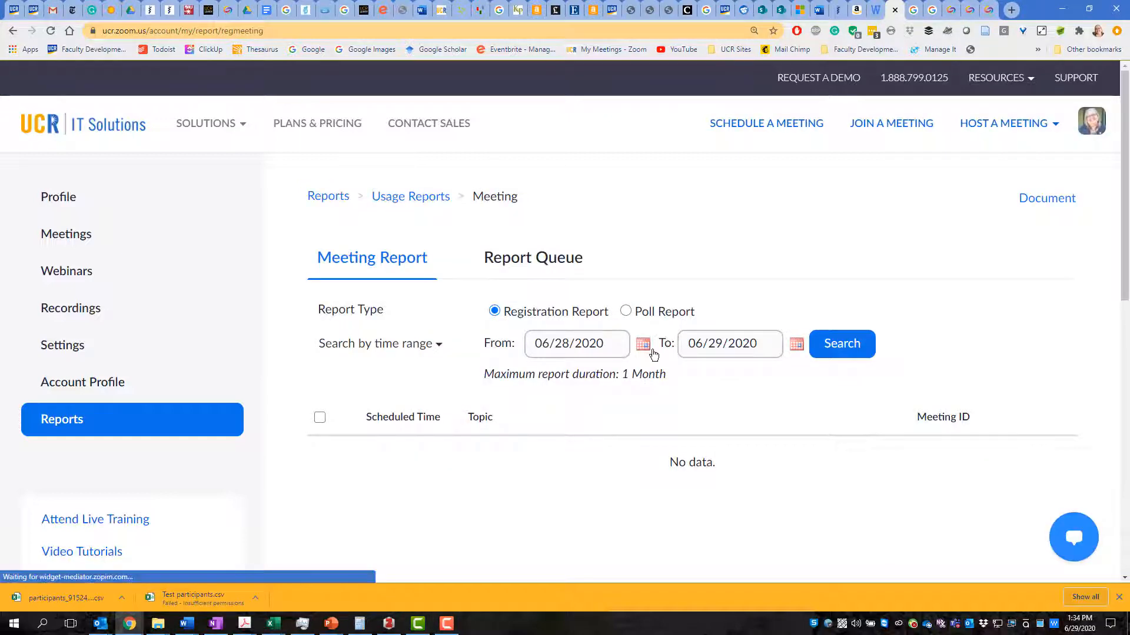
left_click(643, 344)
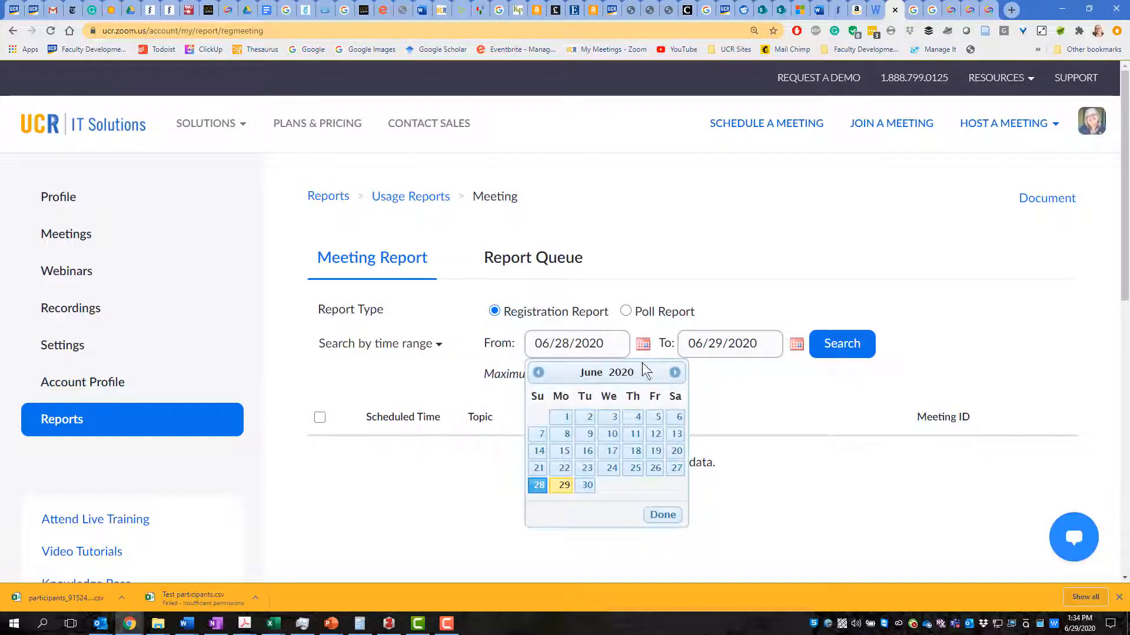
left_click(566, 451)
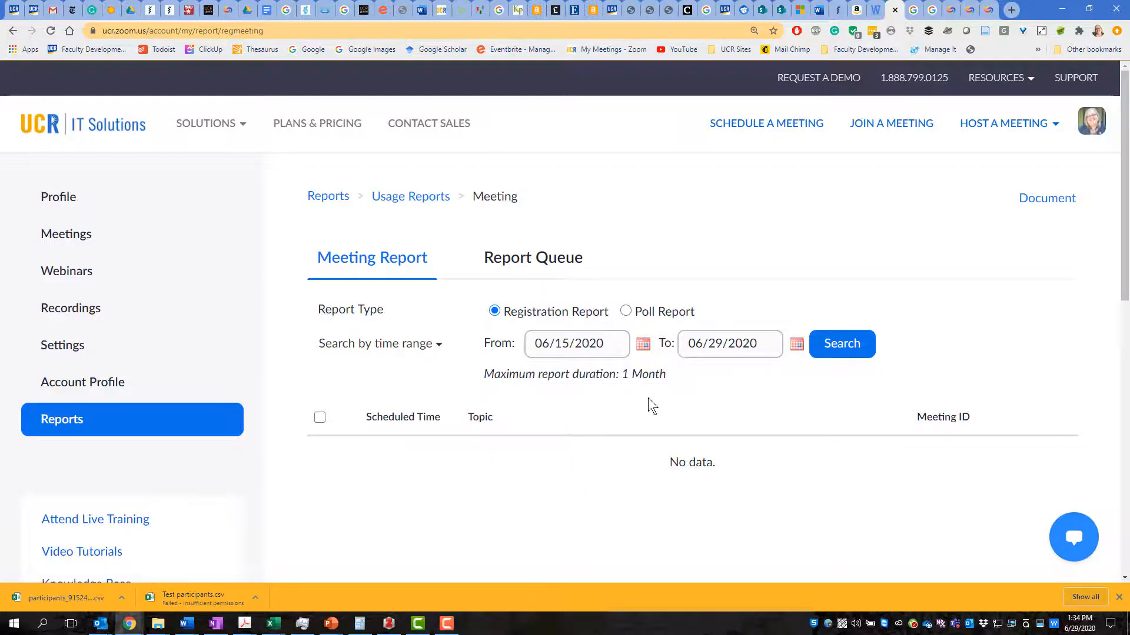
left_click(850, 344)
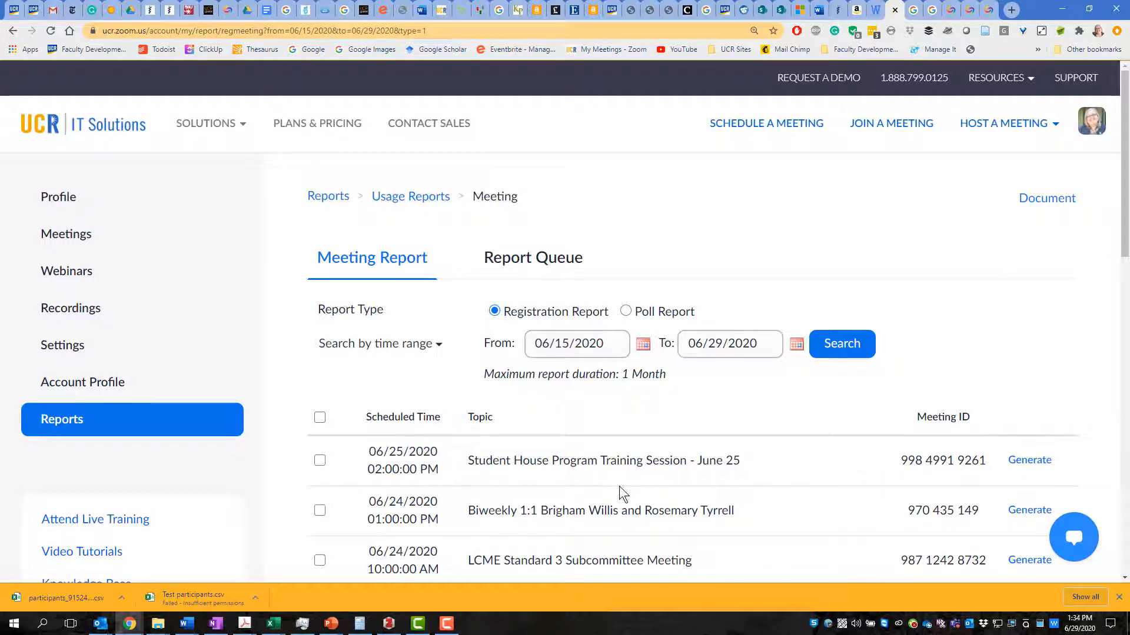
Step: Generate the all-registrants report for Student House Program Training Session - June 25 and download it to the Desktop under its suggested name
left_click(1025, 462)
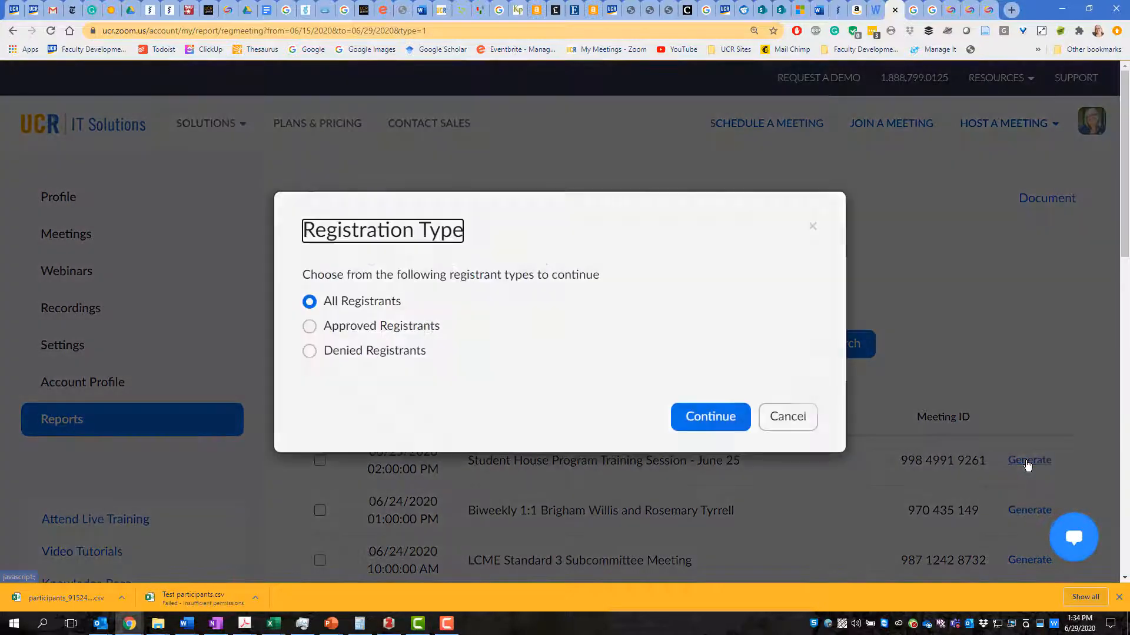
left_click(701, 419)
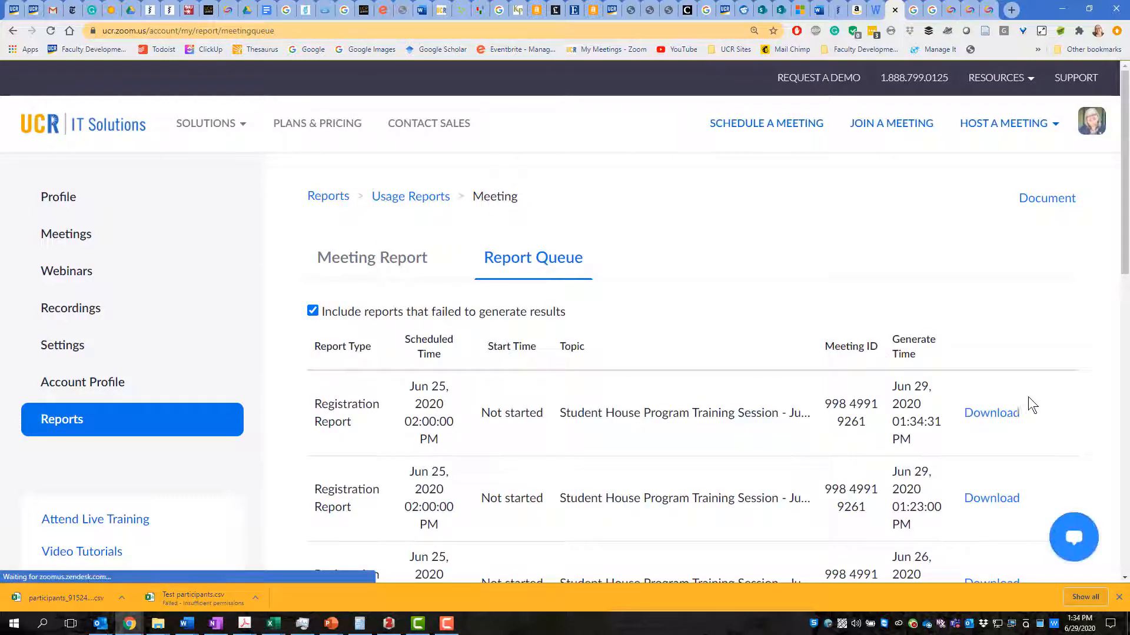
left_click(993, 418)
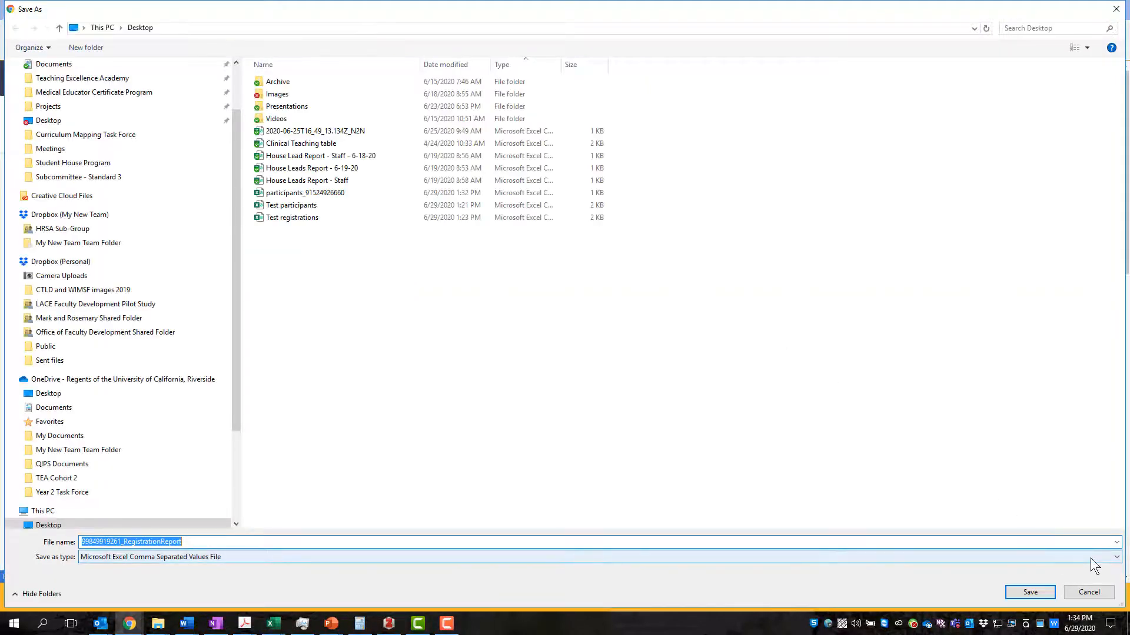
left_click(1028, 593)
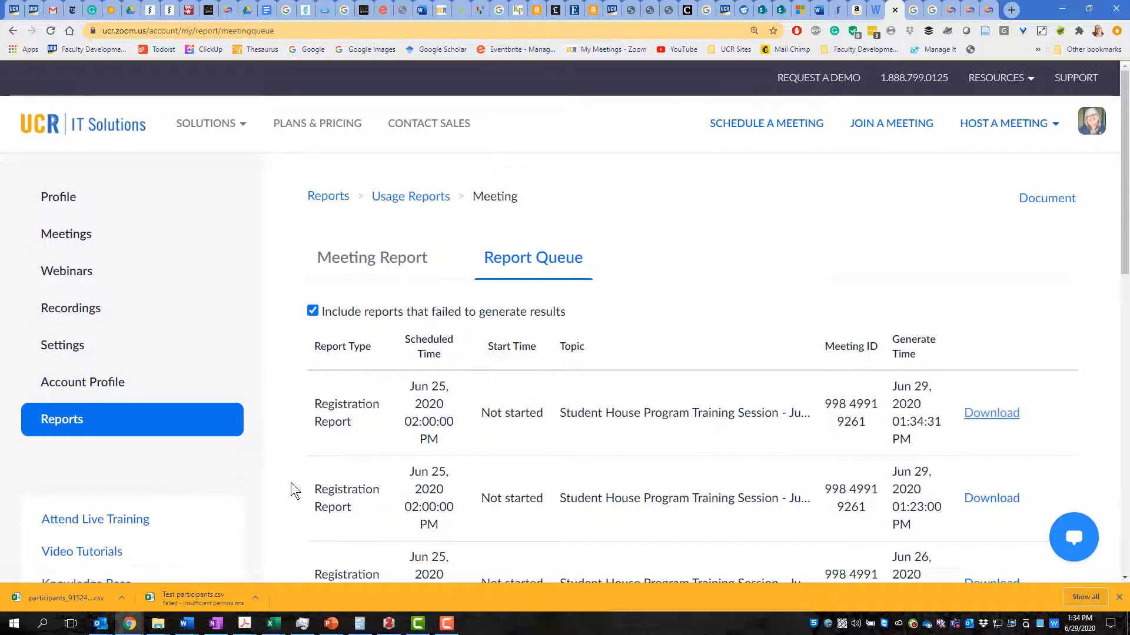
Step: Try to open the downloaded registration report in Excel, and minimize the LCME Task Force Subcommittee Chart workbook to return to the browser
left_click(126, 592)
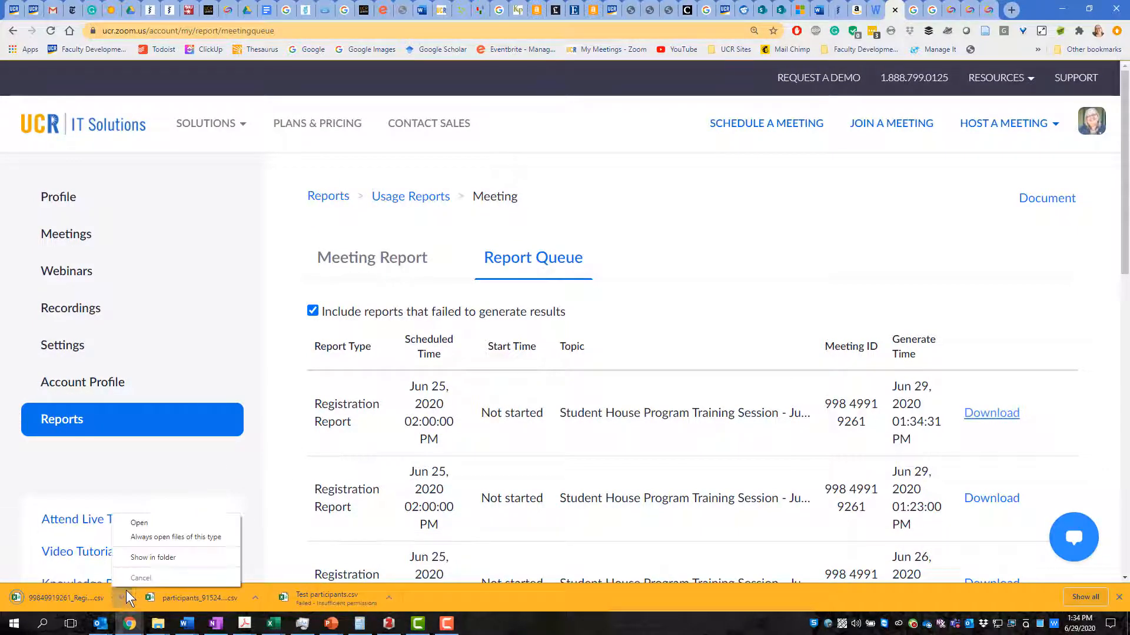
left_click(131, 524)
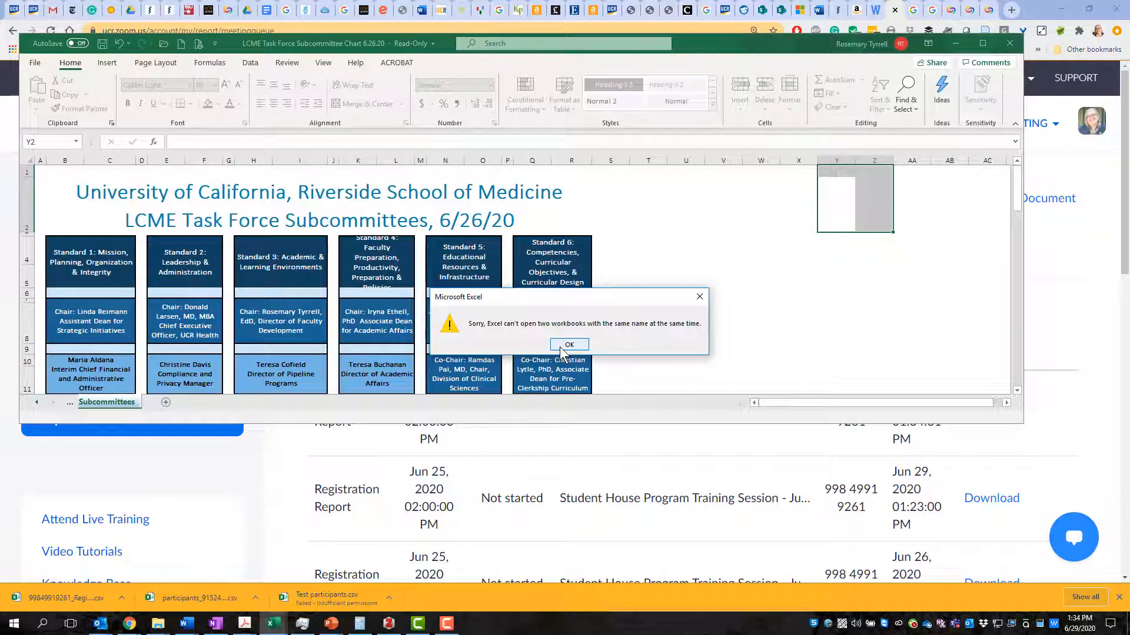
left_click(559, 347)
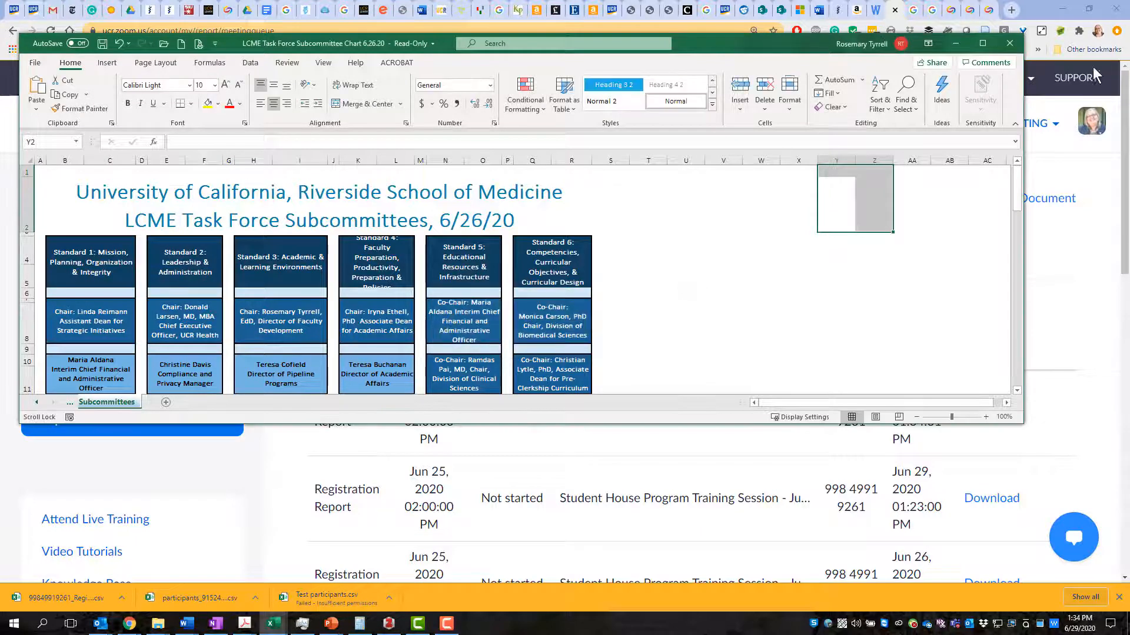
left_click(955, 43)
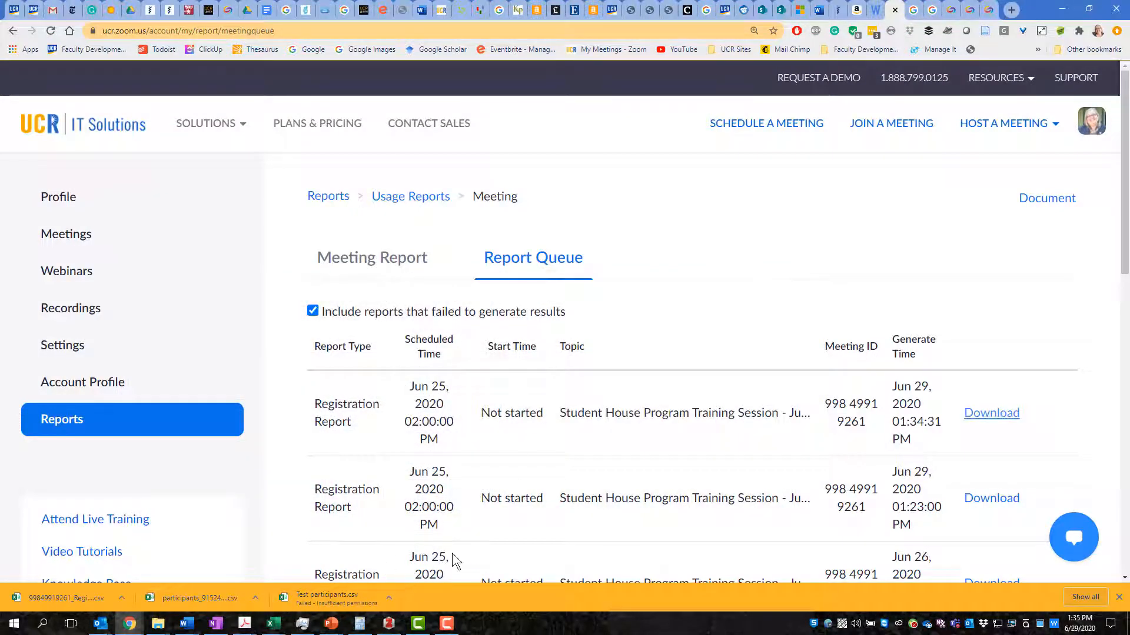
Step: Switch to Excel's Test registrations workbook, compare a first-name-only registrant in row 11 with the listed email, and minimize the workbook
left_click(273, 624)
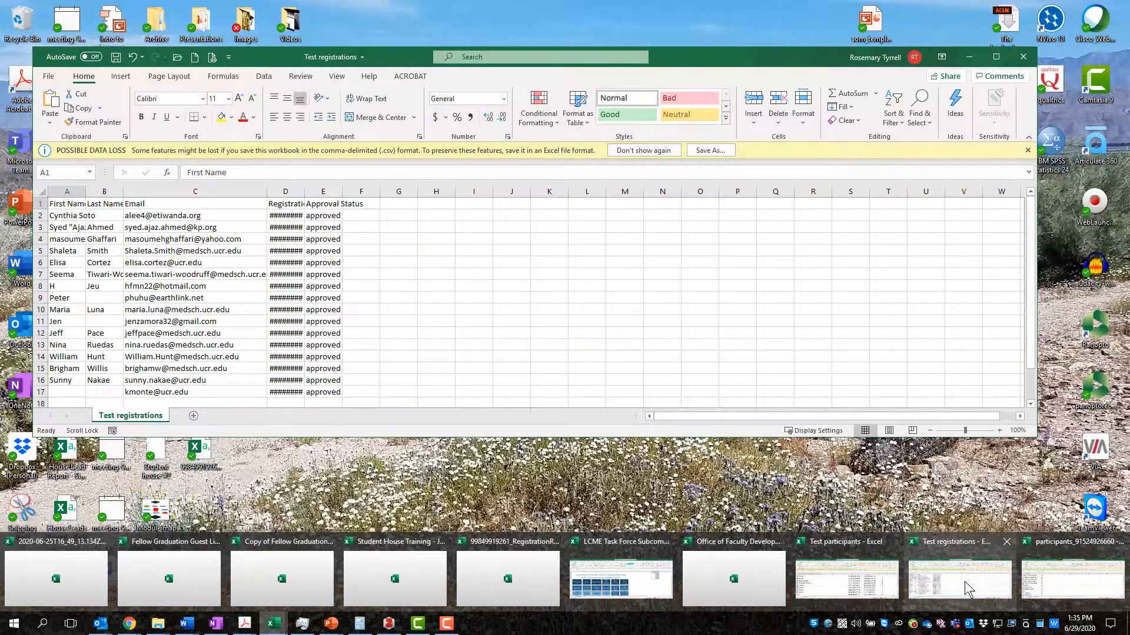
left_click(965, 581)
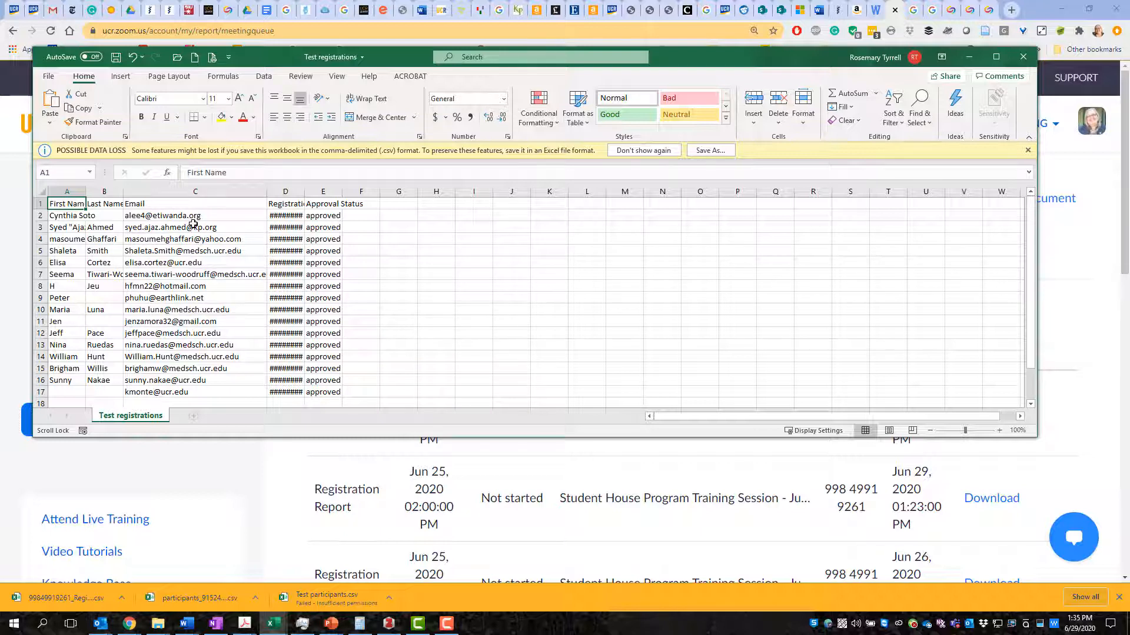
left_click(61, 321)
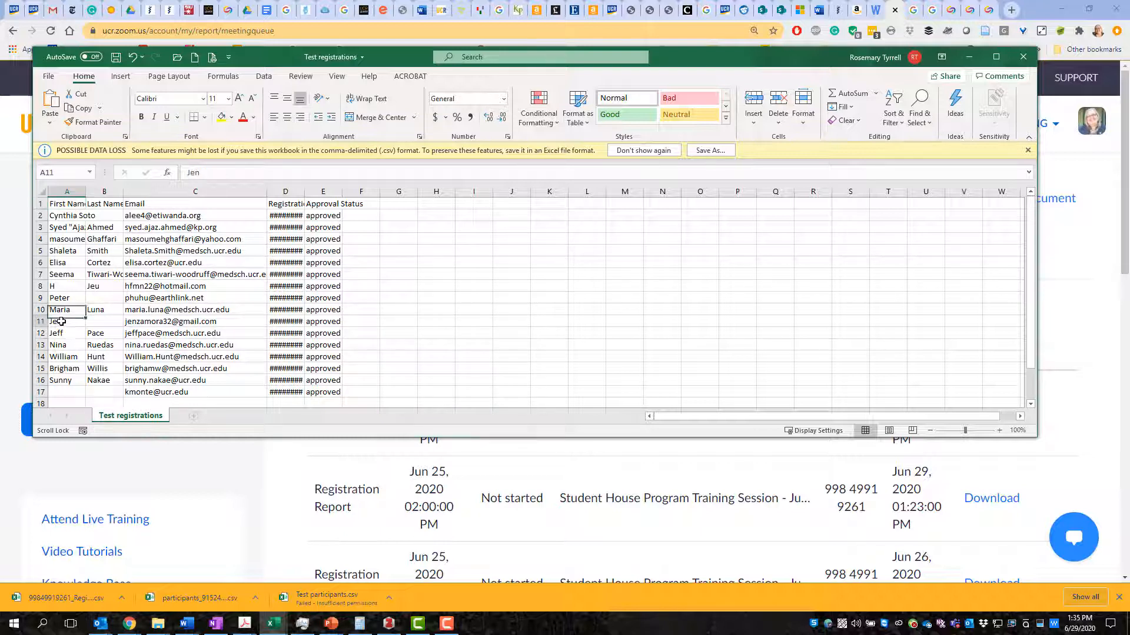
left_click(154, 324)
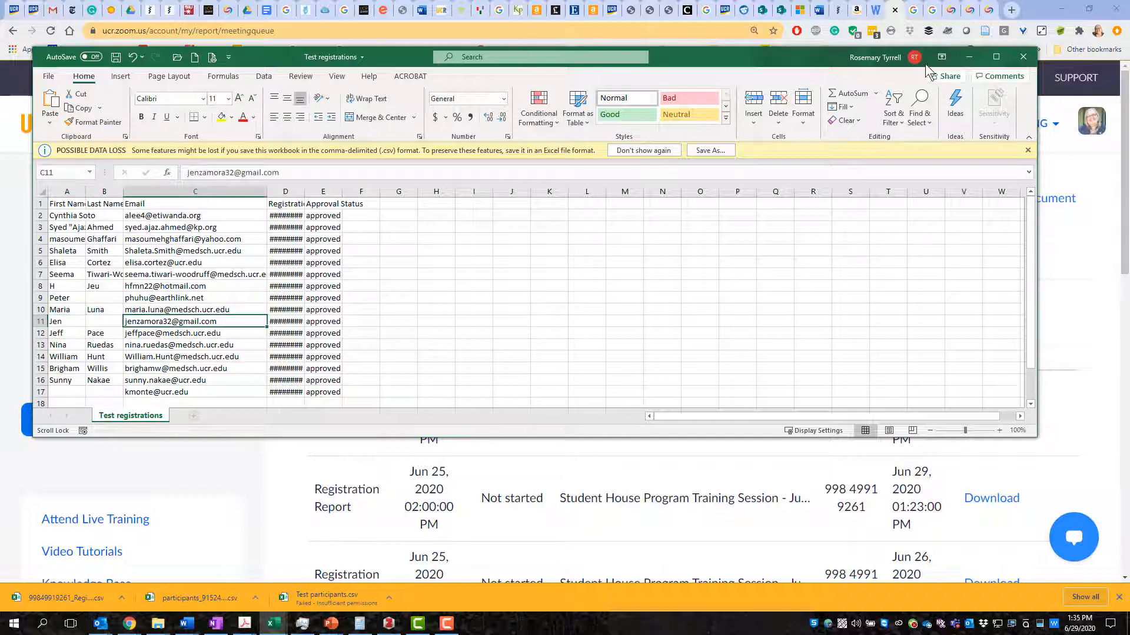
left_click(971, 56)
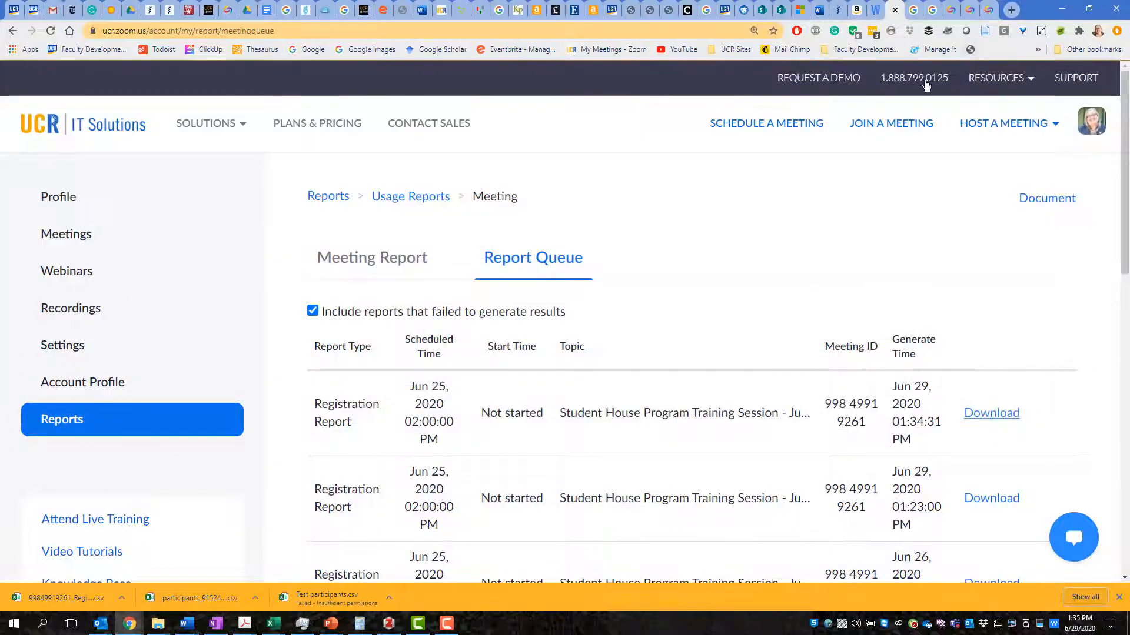